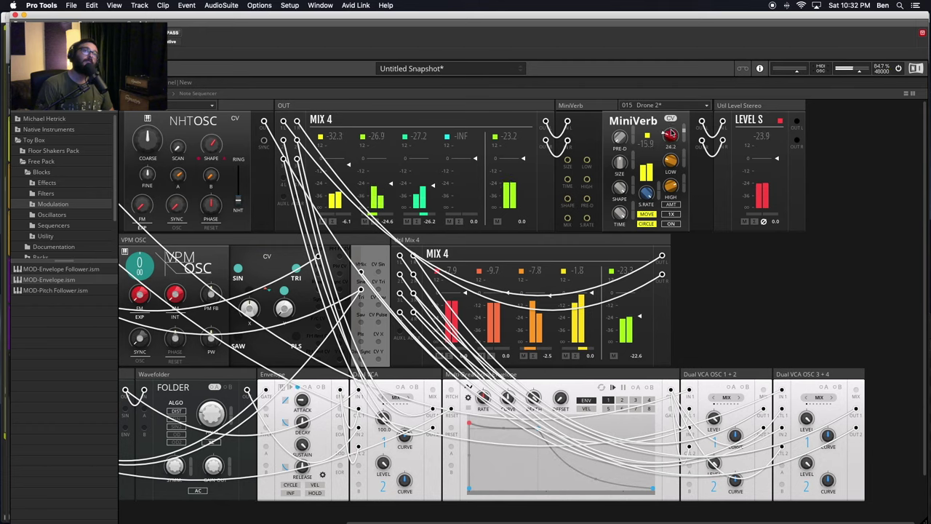
Lower the MiniVerb mix to about 9.3 and cycle the module's display colour round to yellow.
{"action": "left_click_drag", "start_coordinate": [675, 141], "coordinate": [676, 148]}
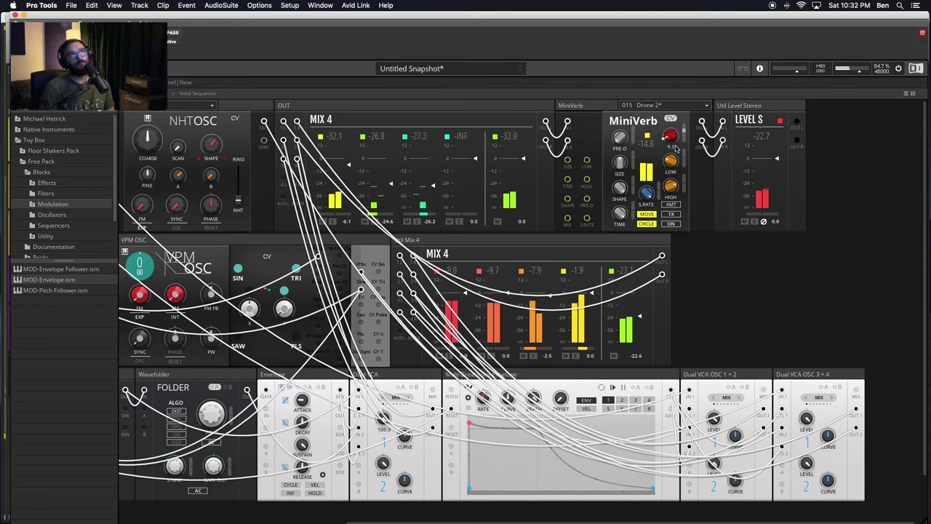
{"action": "left_click", "coordinate": [645, 135]}
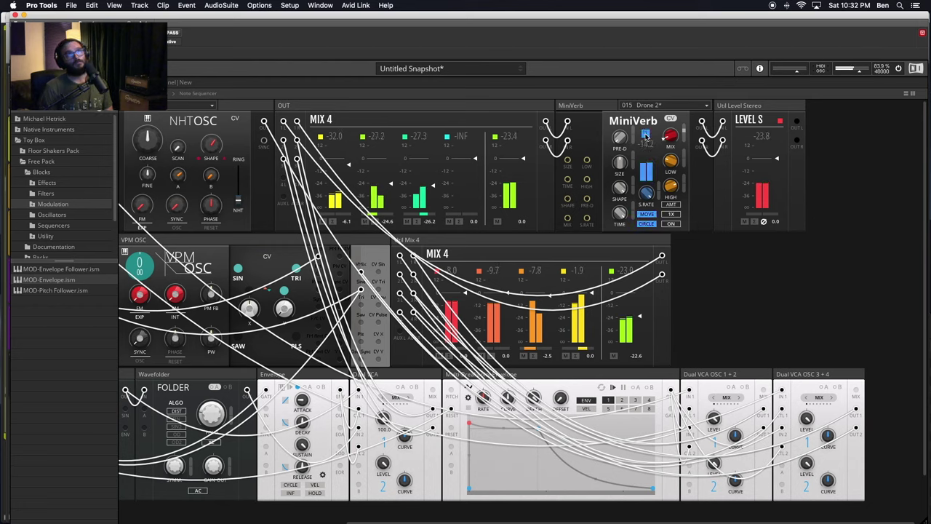
{"action": "left_click", "coordinate": [645, 136]}
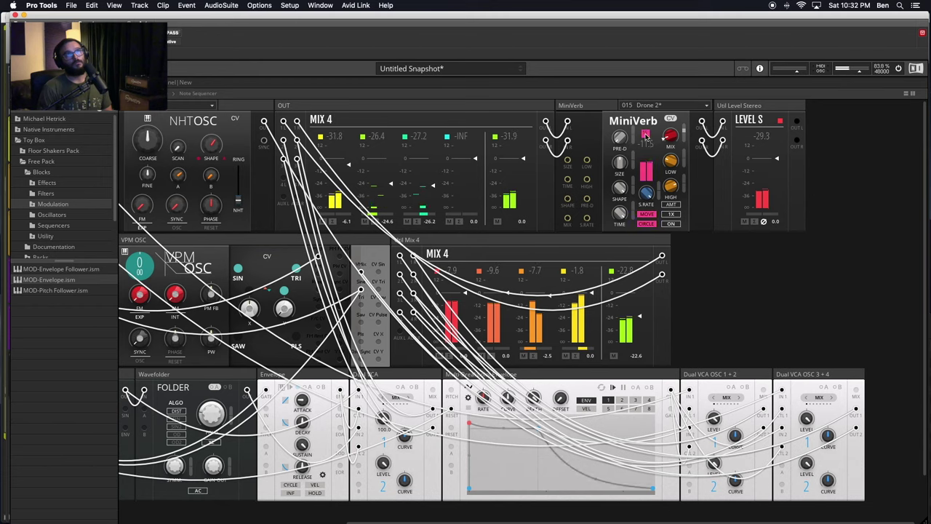
{"action": "left_click", "coordinate": [645, 135]}
{"action": "left_click", "coordinate": [645, 136]}
{"action": "left_click", "coordinate": [646, 135]}
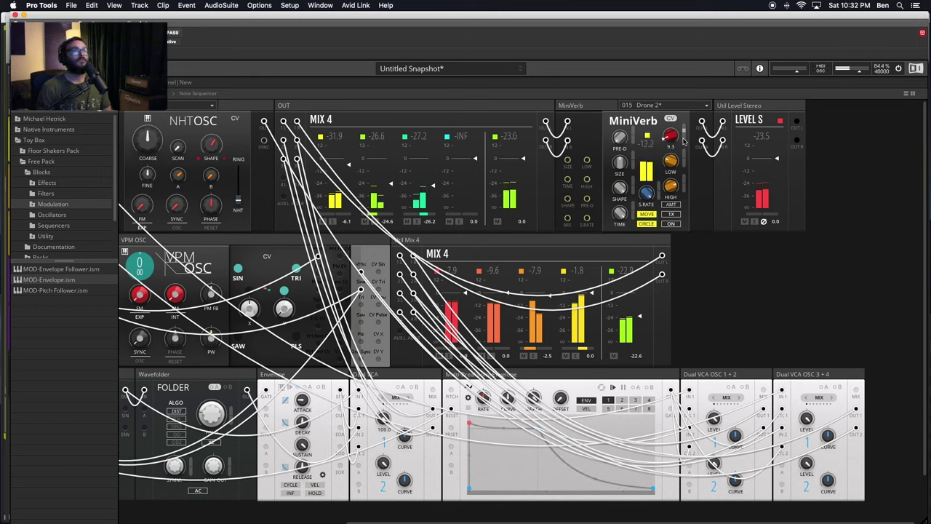
Try different MiniVerb mix amounts, raising it to about 22, dropping it to 0 and bringing it up again.
{"action": "mouse_move", "coordinate": [670, 137]}
{"action": "left_mouse_down"}
{"action": "mouse_move", "coordinate": [671, 119]}
{"action": "mouse_move", "coordinate": [673, 126]}
{"action": "left_mouse_up"}
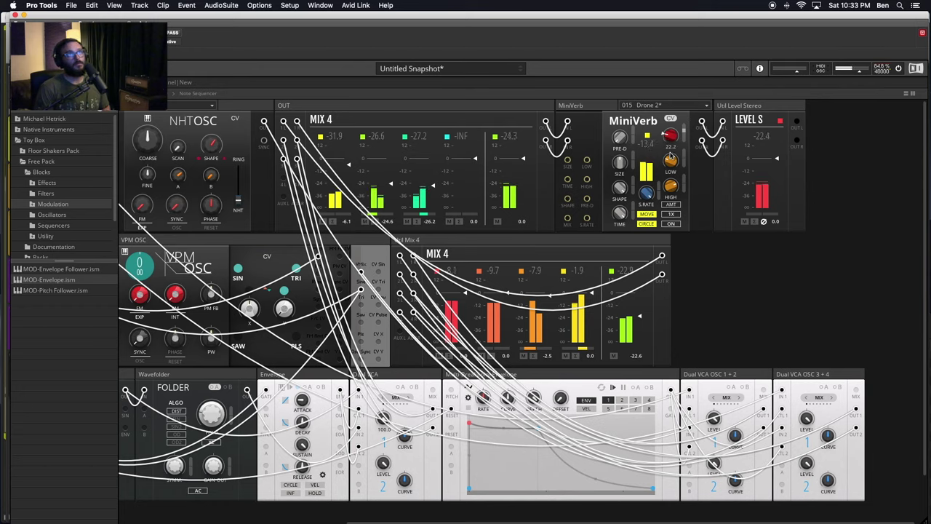
{"action": "left_click_drag", "start_coordinate": [670, 157], "coordinate": [676, 164]}
{"action": "scroll", "coordinate": [728, 167], "scroll_direction": "left", "scroll_amount": 5}
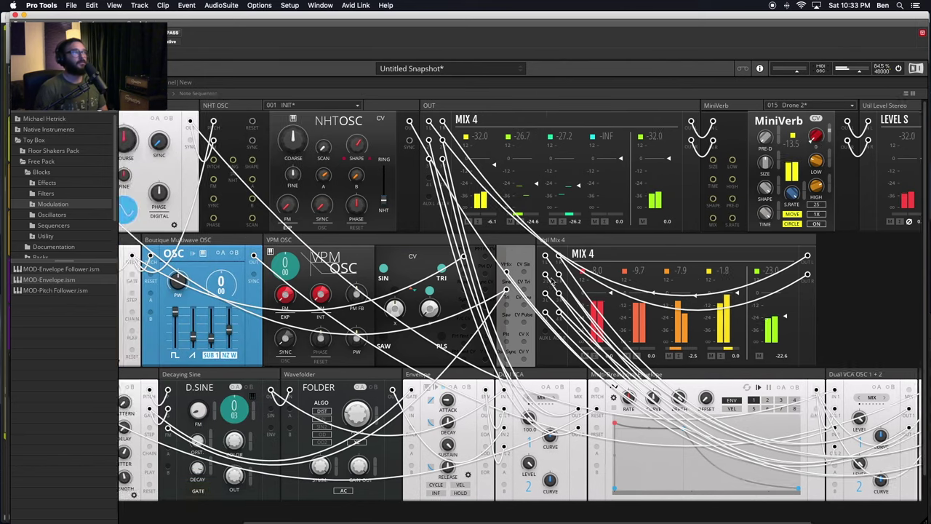
{"action": "scroll", "coordinate": [820, 158], "scroll_direction": "right", "scroll_amount": 5}
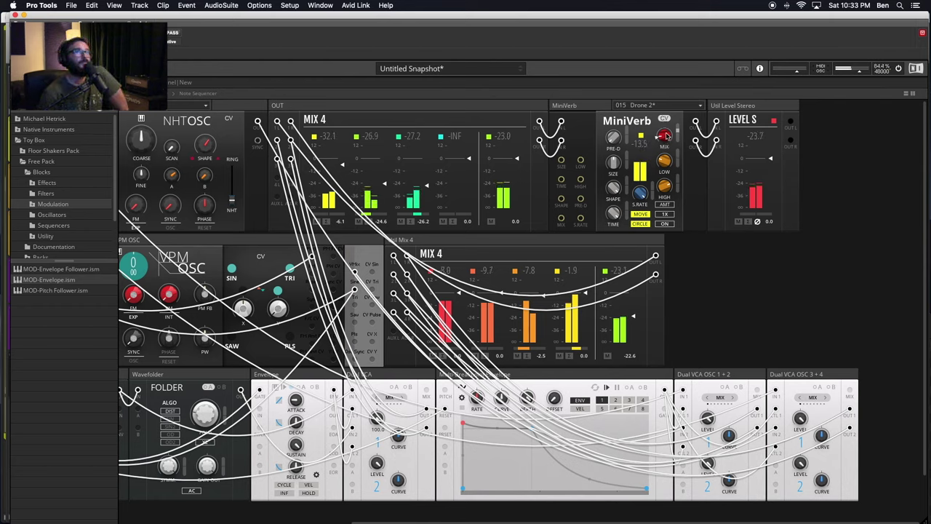
{"action": "mouse_move", "coordinate": [666, 133]}
{"action": "left_mouse_down"}
{"action": "mouse_move", "coordinate": [666, 153]}
{"action": "mouse_move", "coordinate": [658, 135]}
{"action": "left_mouse_up"}
{"action": "scroll", "coordinate": [399, 297], "scroll_direction": "left", "scroll_amount": 8}
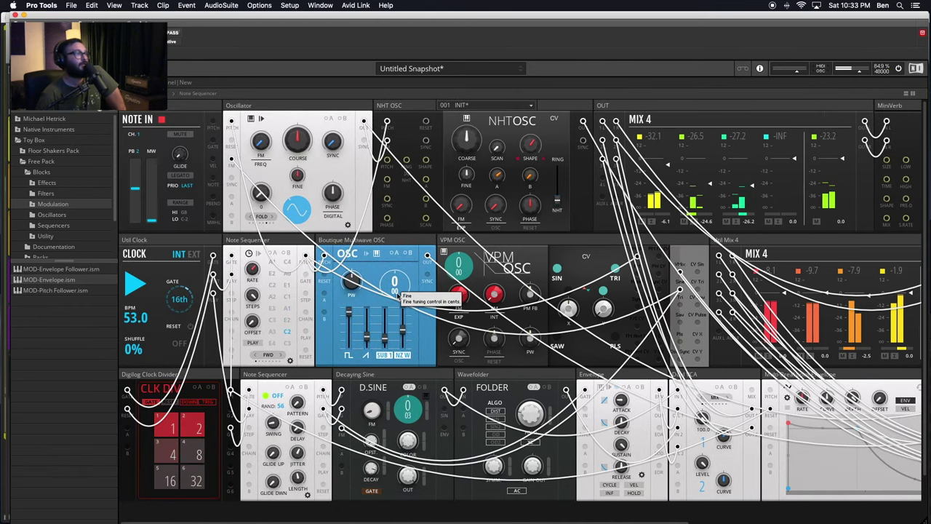
{"action": "scroll", "coordinate": [289, 384], "scroll_direction": "right", "scroll_amount": 8}
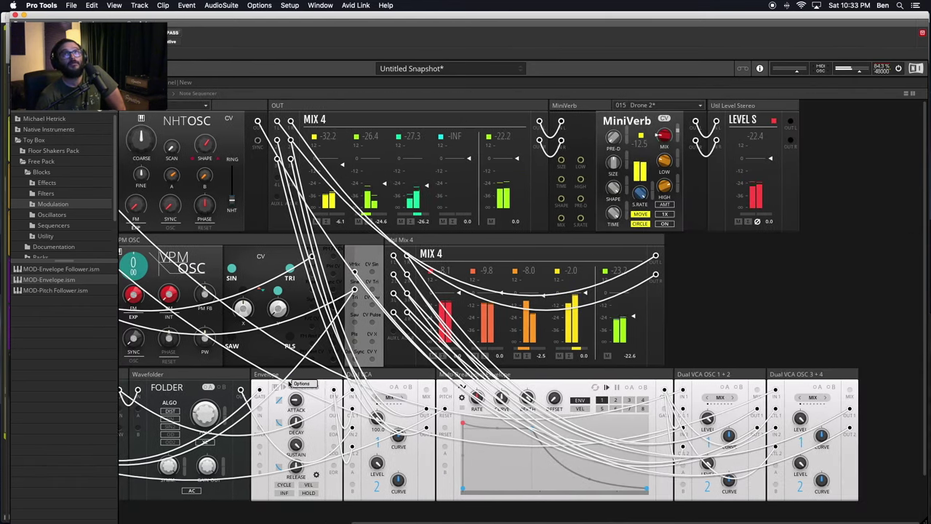
{"action": "scroll", "coordinate": [289, 383], "scroll_direction": "left", "scroll_amount": 8}
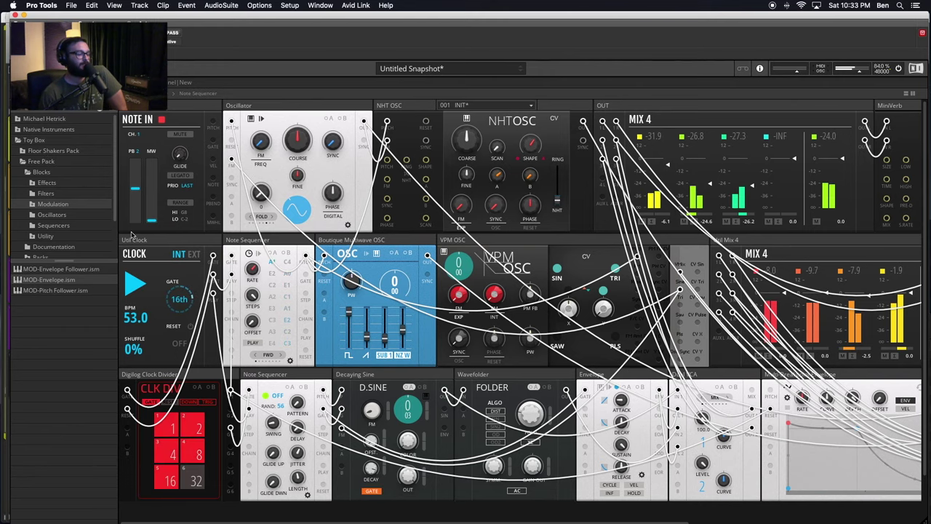
{"action": "scroll", "coordinate": [364, 284], "scroll_direction": "right", "scroll_amount": 10}
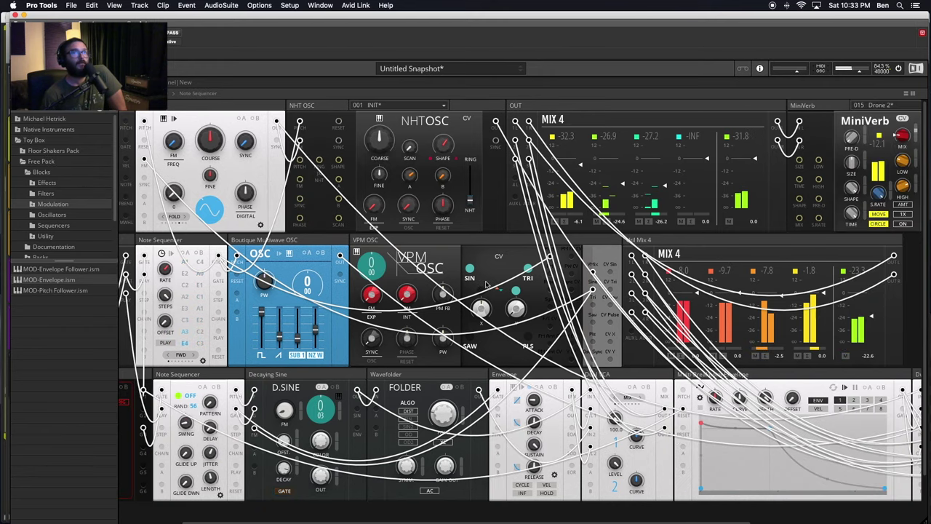
{"action": "scroll", "coordinate": [486, 284], "scroll_direction": "left", "scroll_amount": 10}
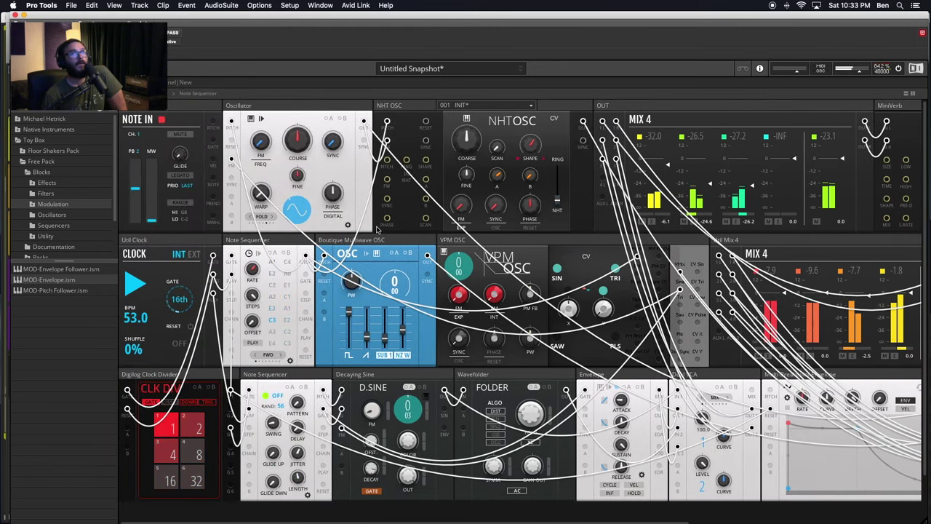
Lower the MiniVerb mix to about 7.8.
{"action": "scroll", "coordinate": [409, 291], "scroll_direction": "right", "scroll_amount": 5}
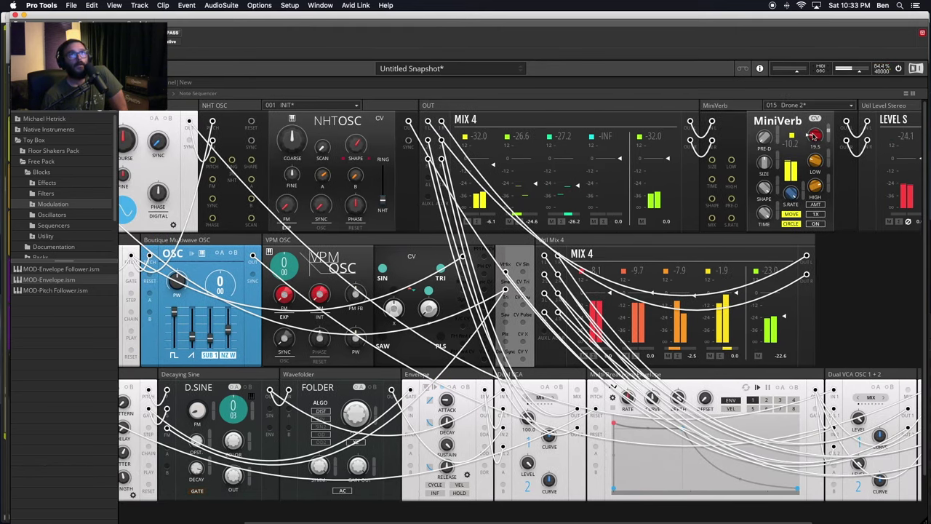
{"action": "left_click_drag", "start_coordinate": [813, 136], "coordinate": [814, 143]}
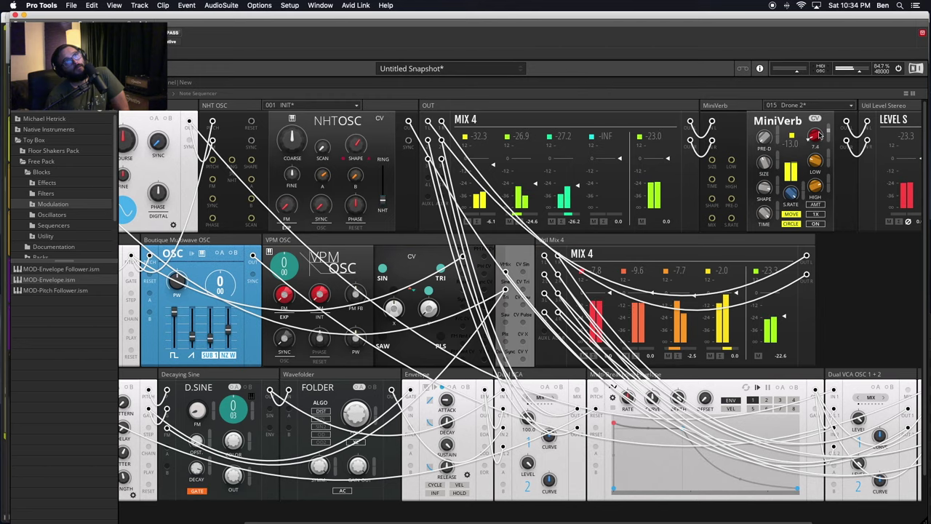
{"action": "left_click_drag", "start_coordinate": [819, 136], "coordinate": [815, 145]}
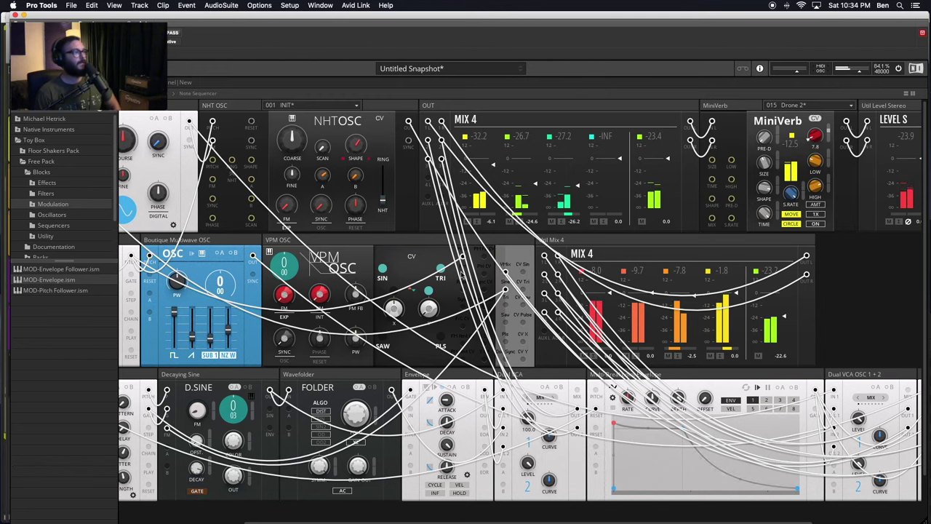
Set the VPM OSC's X waveform control to about -67.5 and raise the Fold warp amount on the Oscillator block.
{"action": "scroll", "coordinate": [463, 272], "scroll_direction": "left", "scroll_amount": 5}
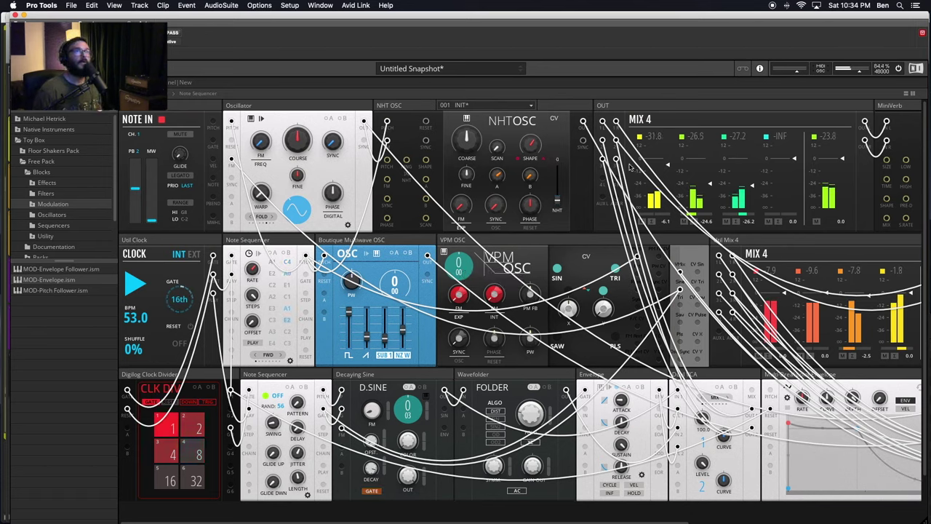
{"action": "left_click_drag", "start_coordinate": [498, 148], "coordinate": [480, 228]}
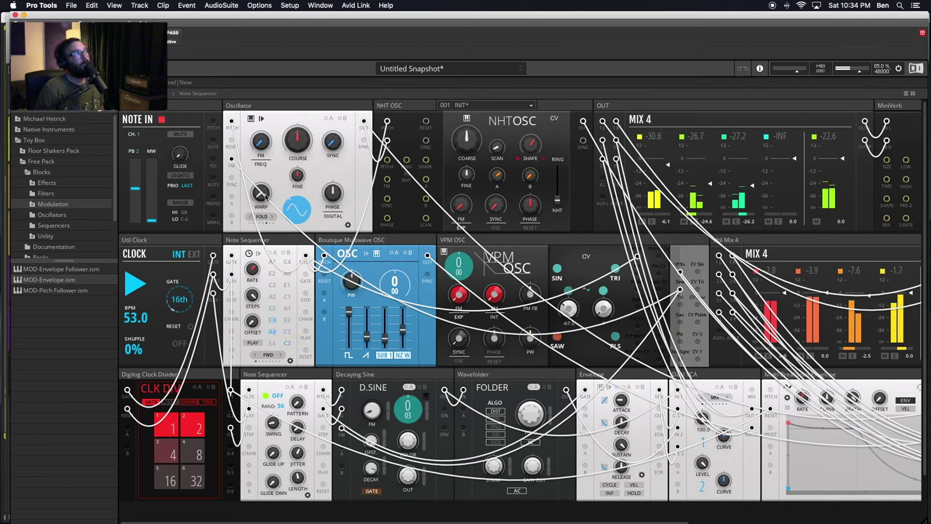
{"action": "left_click_drag", "start_coordinate": [256, 194], "coordinate": [270, 169]}
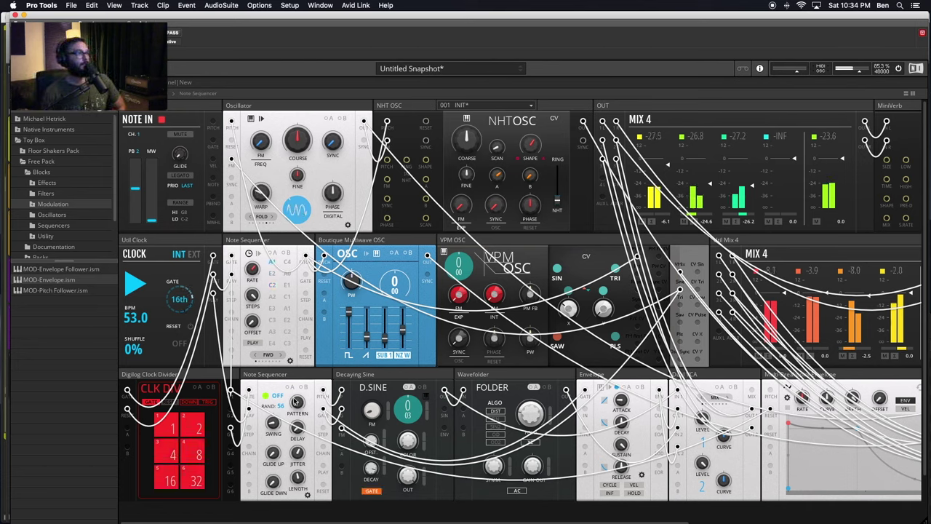
Adjust the pattern setting of the Note Sequencer beside the clock divider.
{"action": "left_click_drag", "start_coordinate": [299, 404], "coordinate": [297, 393]}
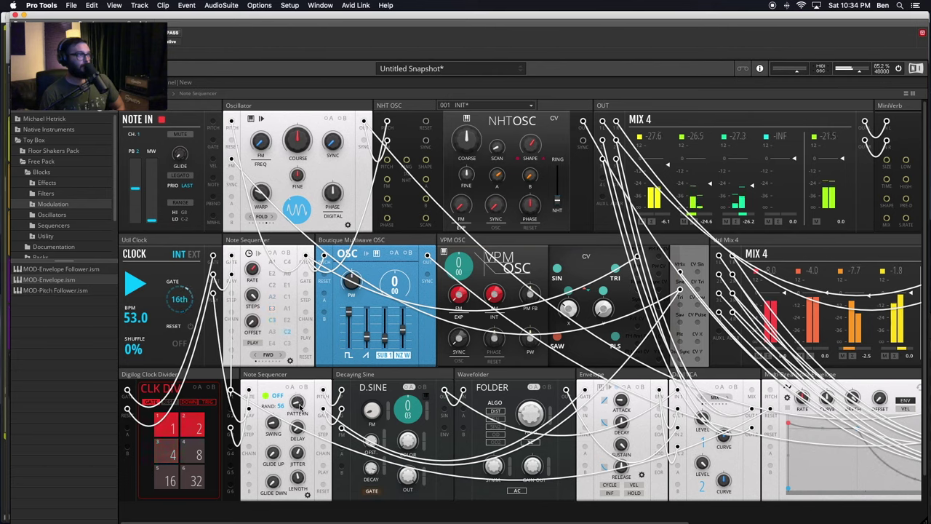
{"action": "left_click_drag", "start_coordinate": [299, 404], "coordinate": [295, 387]}
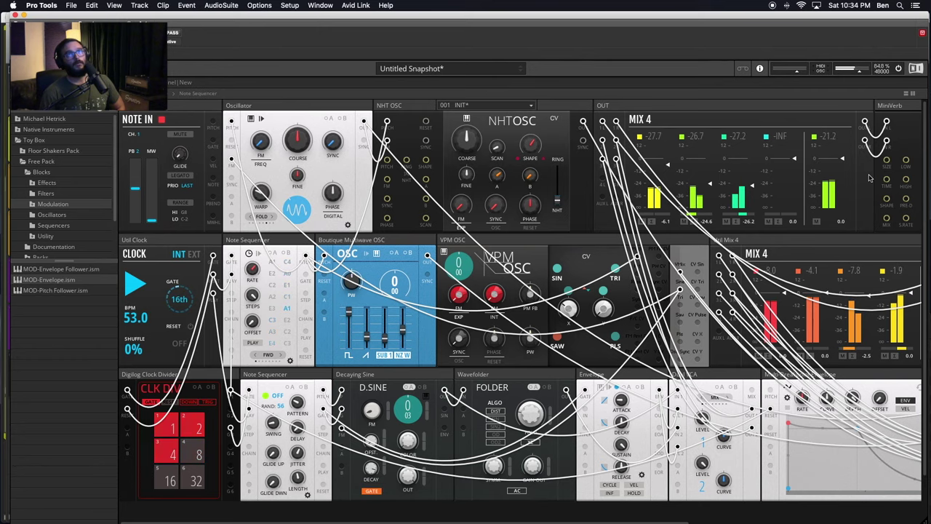
Load the Cave of Wonders 2 preset in MiniVerb and lower its mix to about 1.9.
{"action": "scroll", "coordinate": [772, 202], "scroll_direction": "right", "scroll_amount": 2}
{"action": "scroll", "coordinate": [773, 201], "scroll_direction": "right", "scroll_amount": 10}
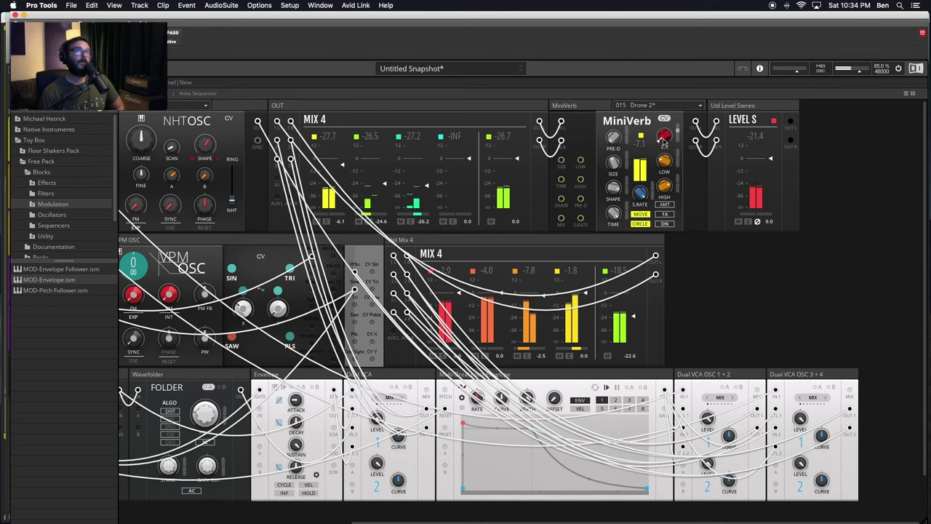
{"action": "left_click", "coordinate": [654, 104]}
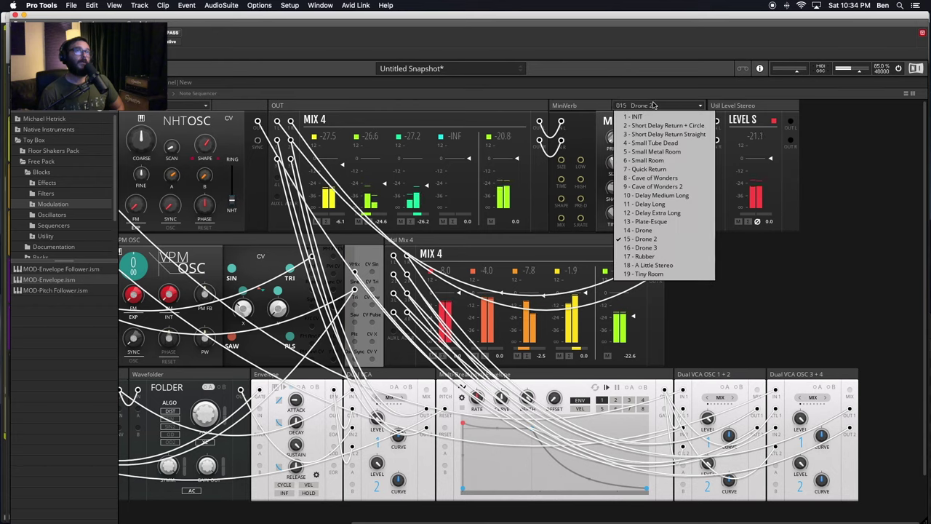
{"action": "left_click", "coordinate": [680, 186]}
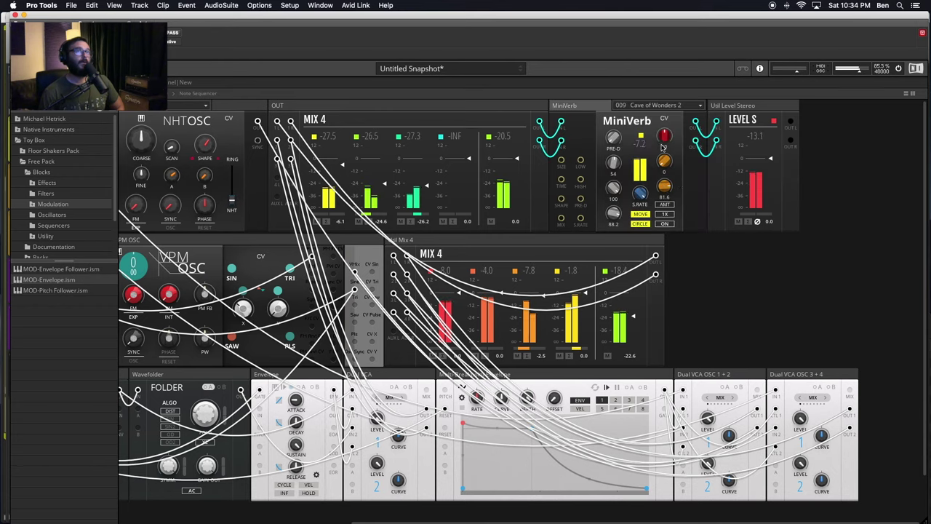
{"action": "left_click_drag", "start_coordinate": [664, 136], "coordinate": [667, 148]}
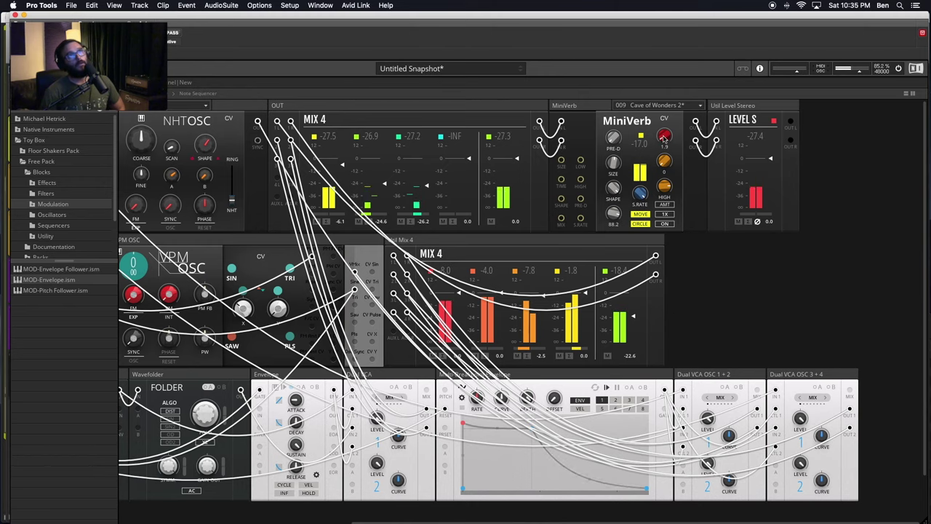
Look into the holonic systems folder of the block library, then expand the Toy Box folder again.
{"action": "scroll", "coordinate": [663, 136], "scroll_direction": "left", "scroll_amount": 5}
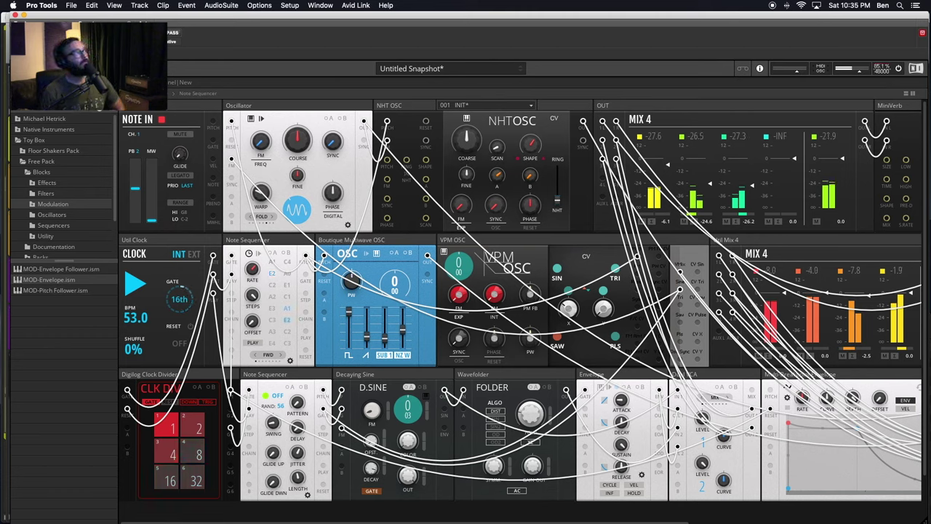
{"action": "left_click", "coordinate": [18, 140]}
{"action": "left_click", "coordinate": [18, 151]}
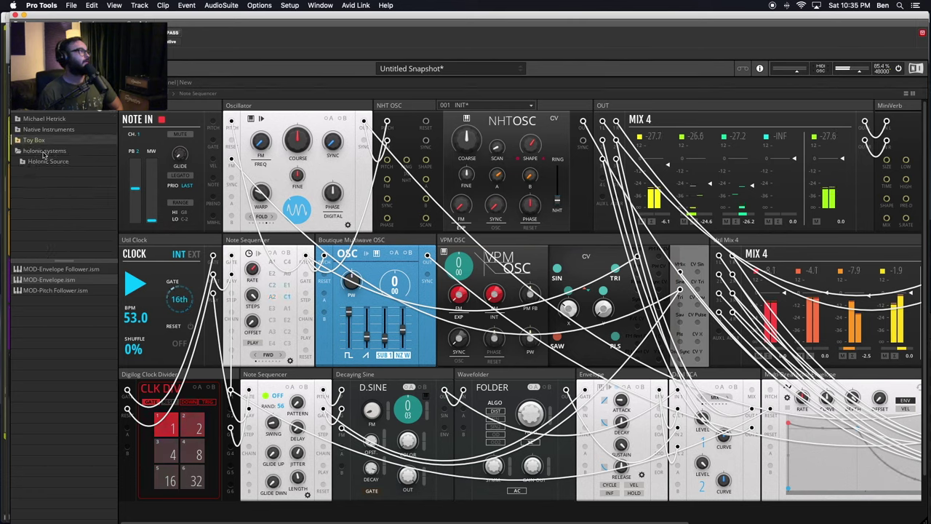
{"action": "left_click", "coordinate": [40, 162]}
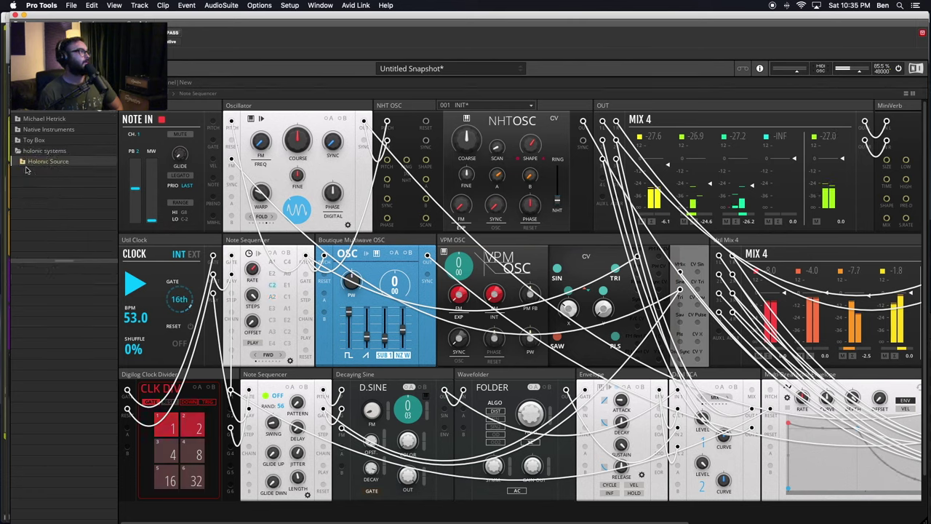
{"action": "left_click", "coordinate": [24, 162]}
{"action": "left_click", "coordinate": [18, 150]}
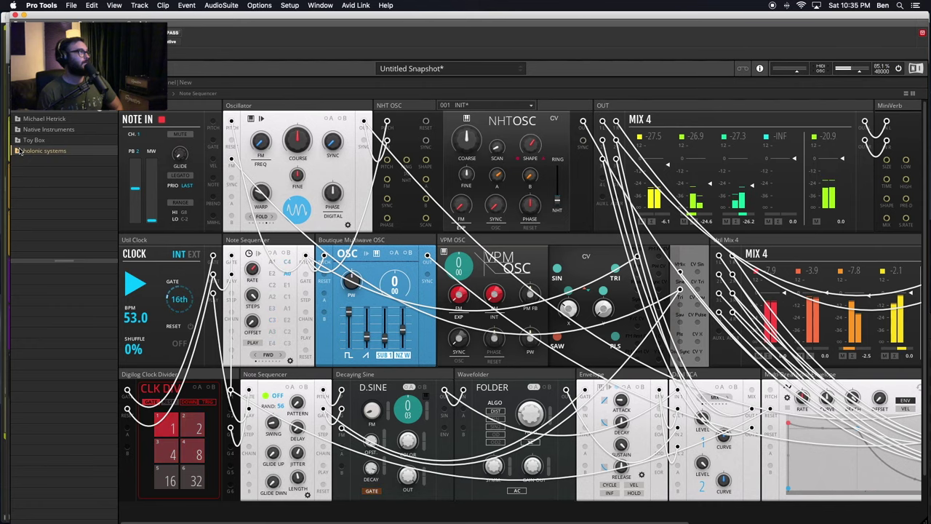
{"action": "left_click", "coordinate": [18, 140]}
{"action": "scroll", "coordinate": [554, 322], "scroll_direction": "right", "scroll_amount": 5}
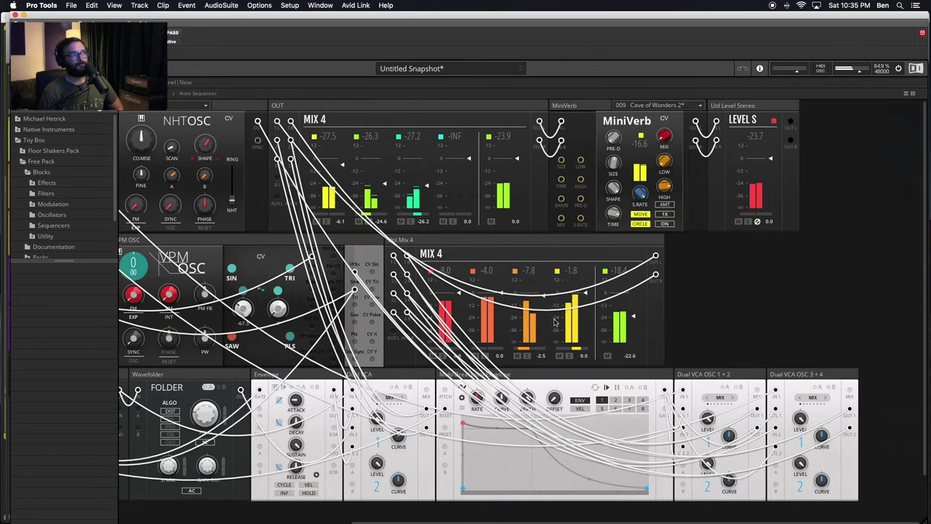
{"action": "scroll", "coordinate": [554, 322], "scroll_direction": "left", "scroll_amount": 5}
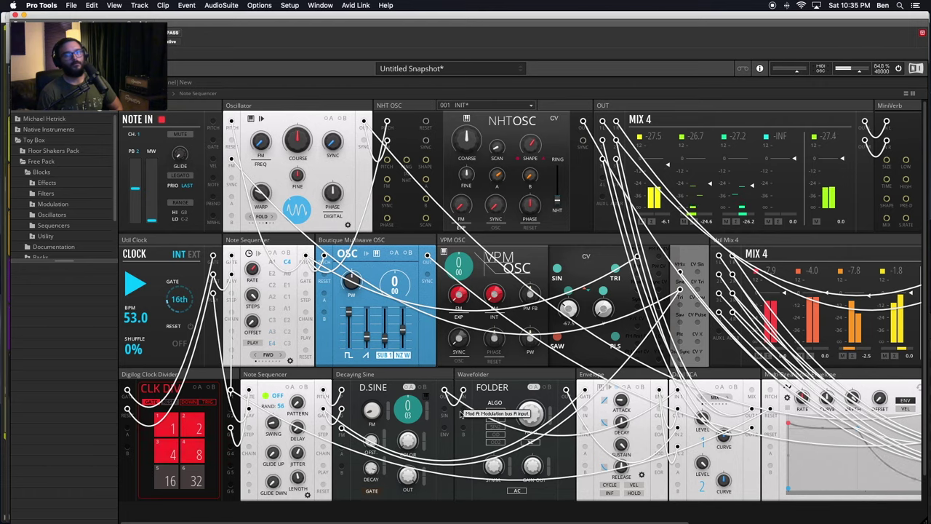
{"action": "scroll", "coordinate": [460, 415], "scroll_direction": "right", "scroll_amount": 5}
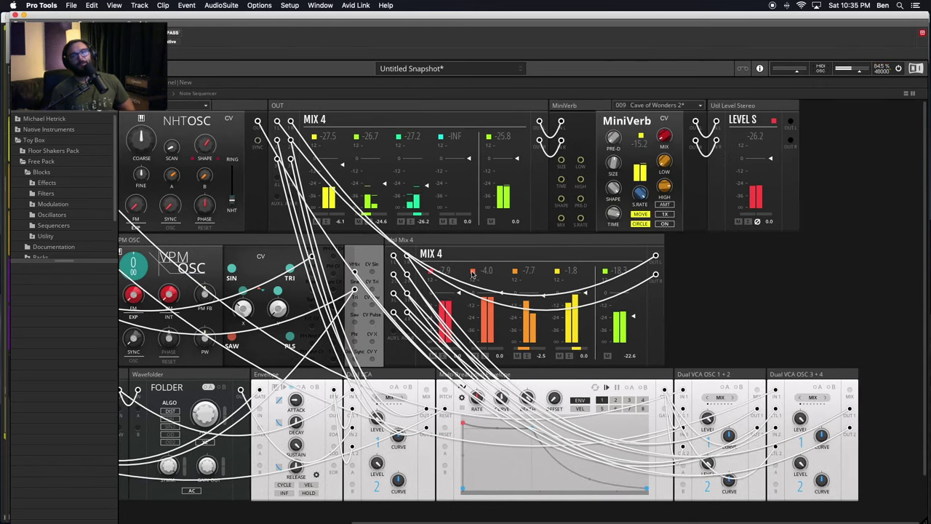
{"action": "scroll", "coordinate": [472, 269], "scroll_direction": "left", "scroll_amount": 5}
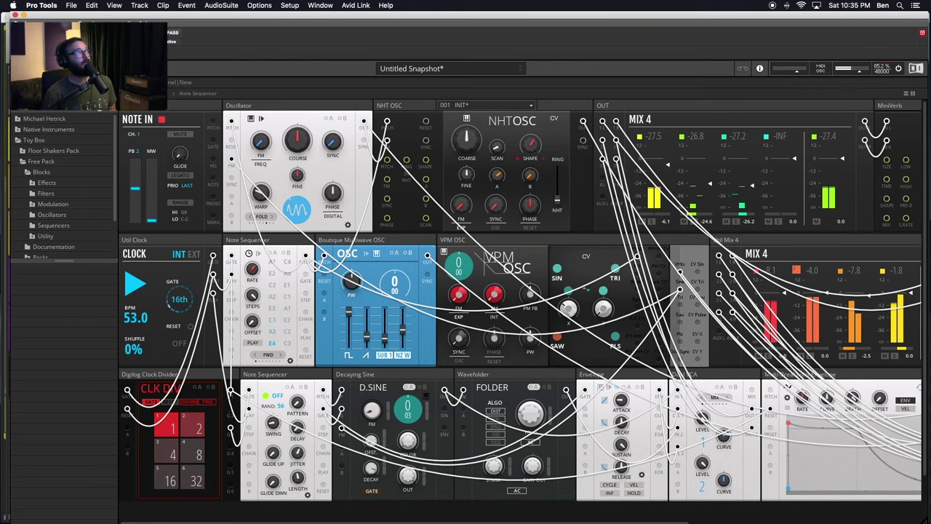
Move the Reaktor plug-in window aside to uncover the Pro Tools mixer tracks.
{"action": "left_click_drag", "start_coordinate": [53, 13], "coordinate": [135, 13]}
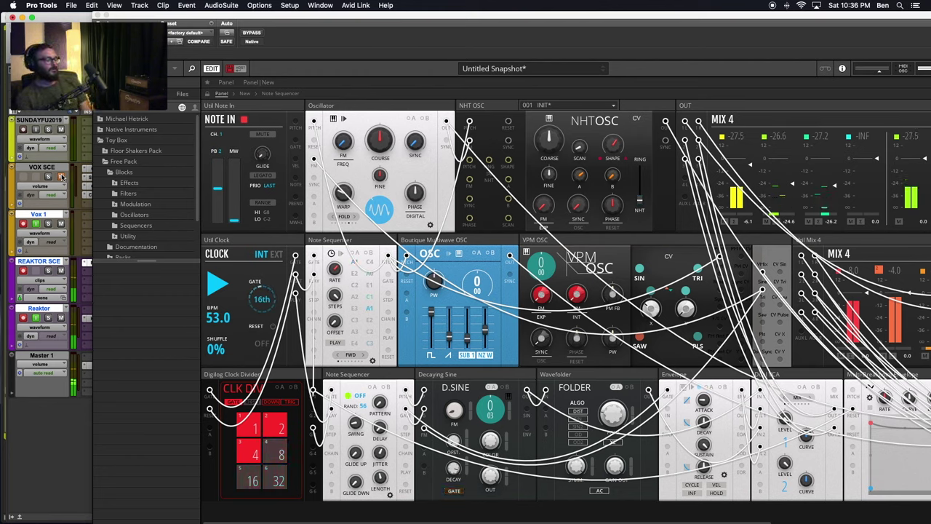
Switch to Finder, browse the _Movies - Sunday Funday folder from Sunday Funday #100 downward, and return to Pro Tools.
{"action": "key", "text": "super+Tab"}
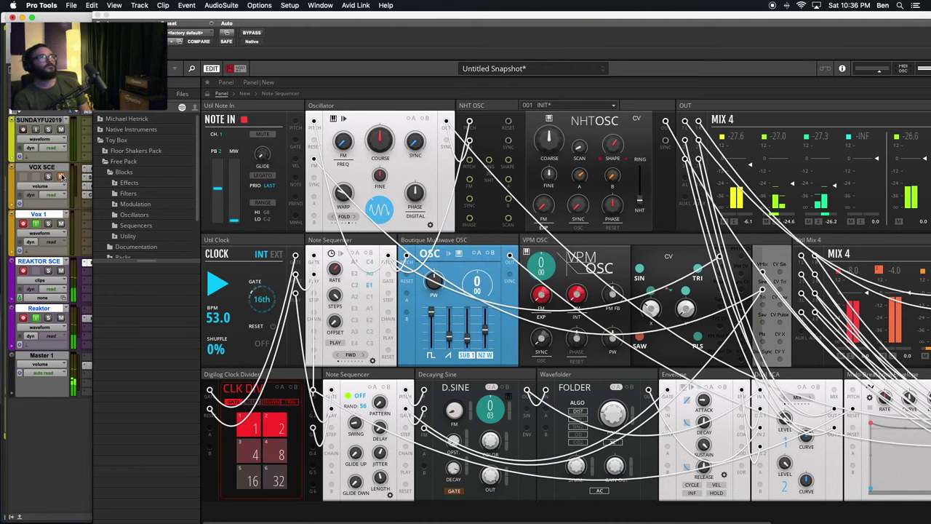
{"action": "key", "text": "super+Tab"}
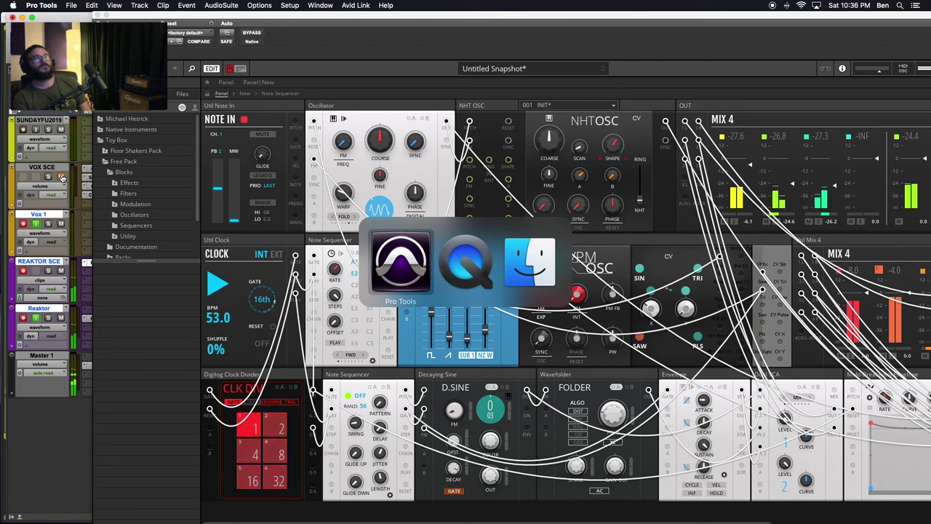
{"action": "key", "text": "super+shift+Tab"}
{"action": "key", "text": "super+shift+Tab"}
{"action": "key", "text": "super+shift+Tab"}
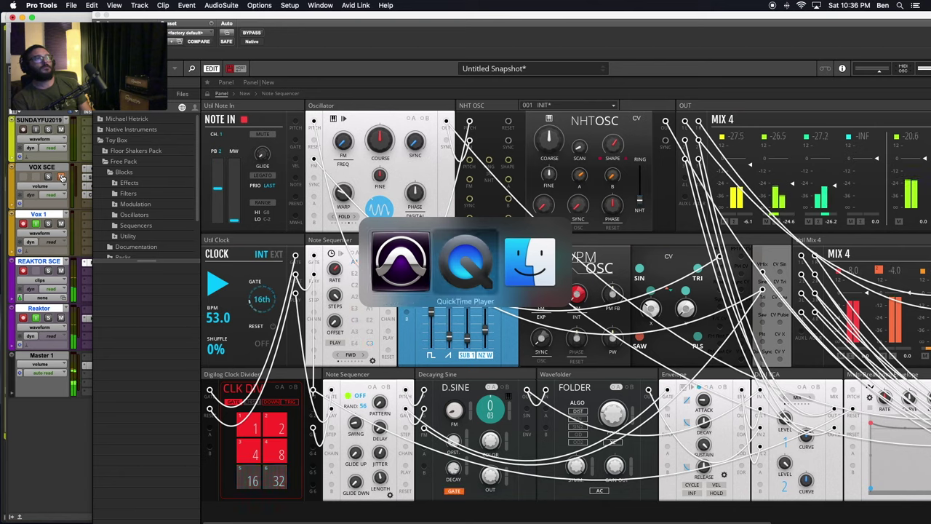
{"action": "key", "text": "super+Tab"}
{"action": "key", "text": "super+Tab"}
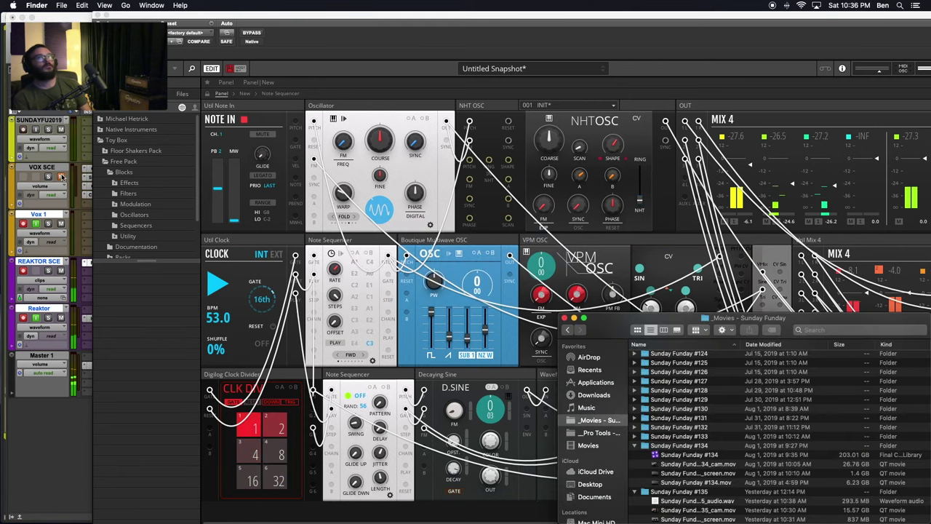
{"action": "key", "text": "Down"}
{"action": "key", "text": "Down"}
{"action": "key", "text": "Down"}
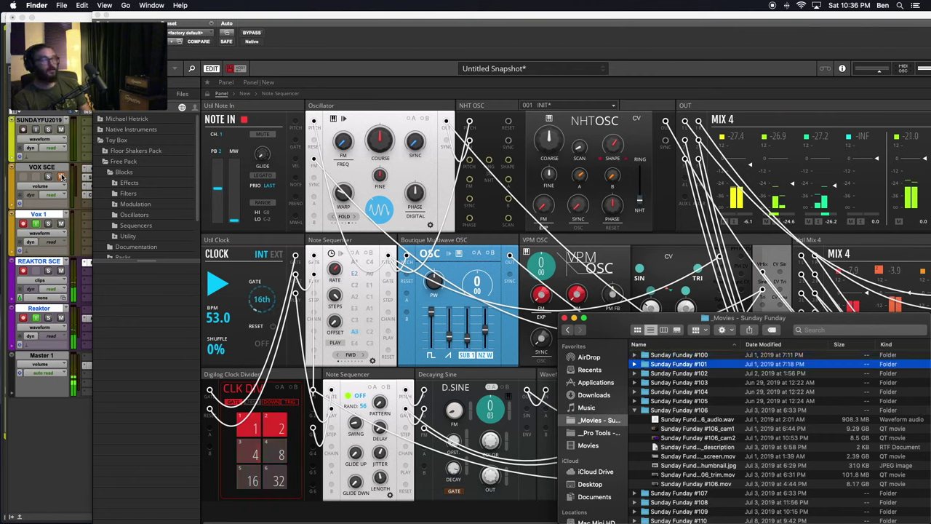
{"action": "key", "text": "Down"}
{"action": "key", "text": "Down"}
{"action": "key", "text": "Down"}
{"action": "key", "text": "super+Tab"}
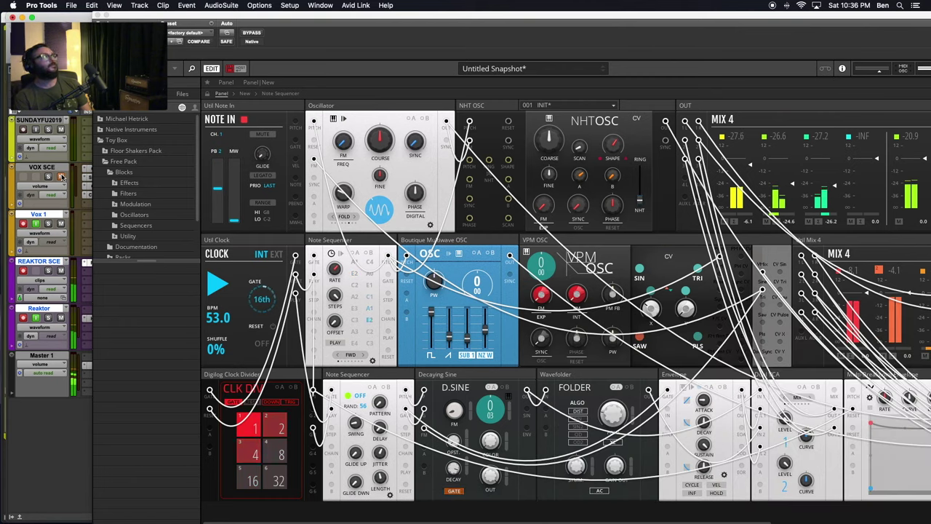
Switch to Finder again, step down the file list to the thumbnail image in Sunday Funday #106, and return to Pro Tools.
{"action": "key", "text": "super+Tab"}
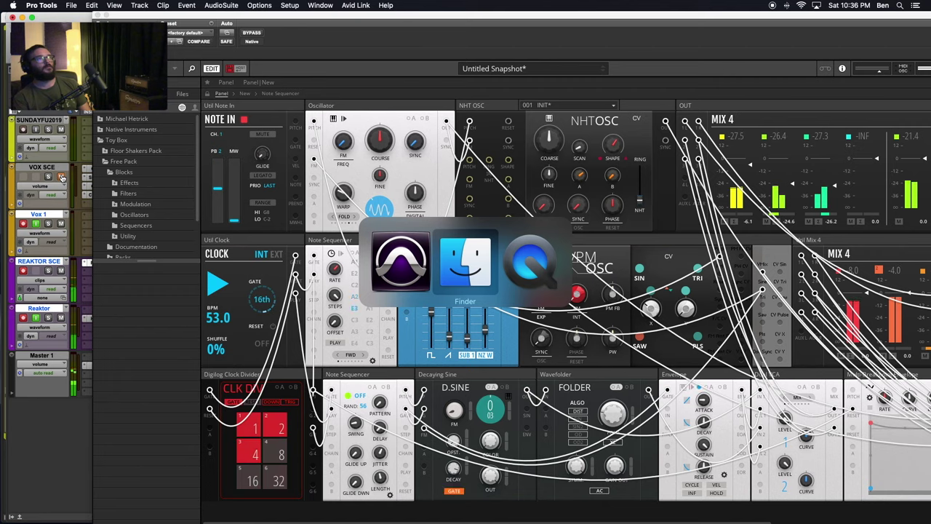
{"action": "key", "text": "Down"}
{"action": "key", "text": "Down"}
{"action": "key", "text": "Down"}
{"action": "key", "text": "Down"}
{"action": "key", "text": "Down"}
{"action": "key", "text": "Down"}
{"action": "key", "text": "Down"}
{"action": "key", "text": "Down"}
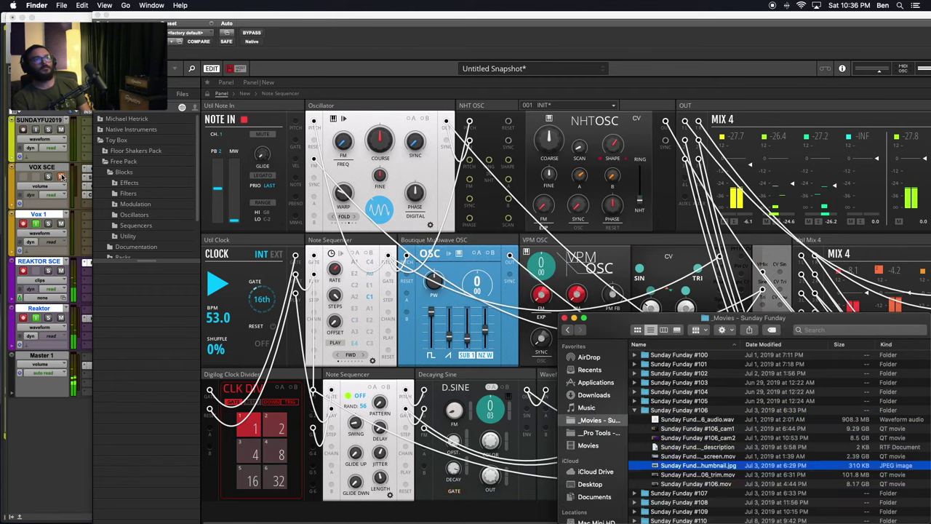
{"action": "key", "text": "super+Tab"}
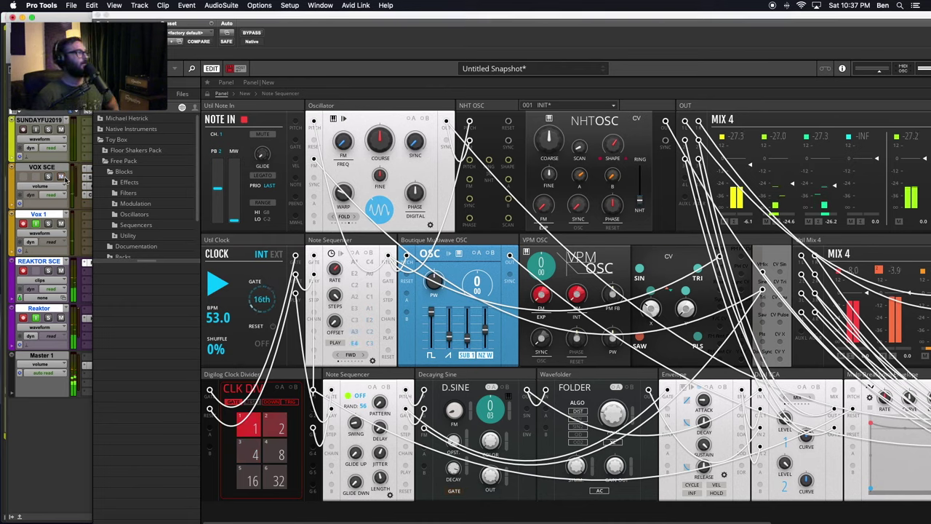
Toggle the mute on the VOX SCE track and move the Reaktor window back over the mixer tracks.
{"action": "left_click", "coordinate": [62, 177]}
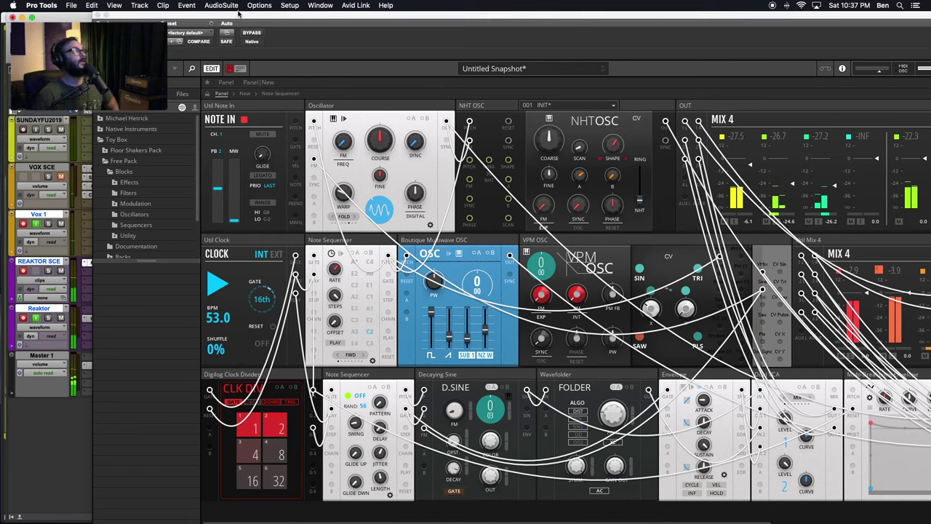
{"action": "left_click_drag", "start_coordinate": [243, 17], "coordinate": [169, 14]}
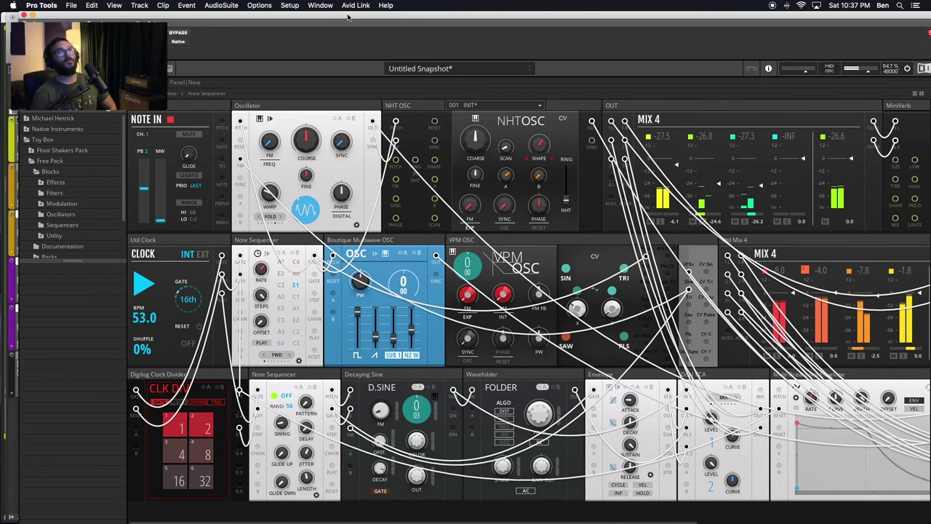
{"action": "left_click_drag", "start_coordinate": [348, 16], "coordinate": [344, 16]}
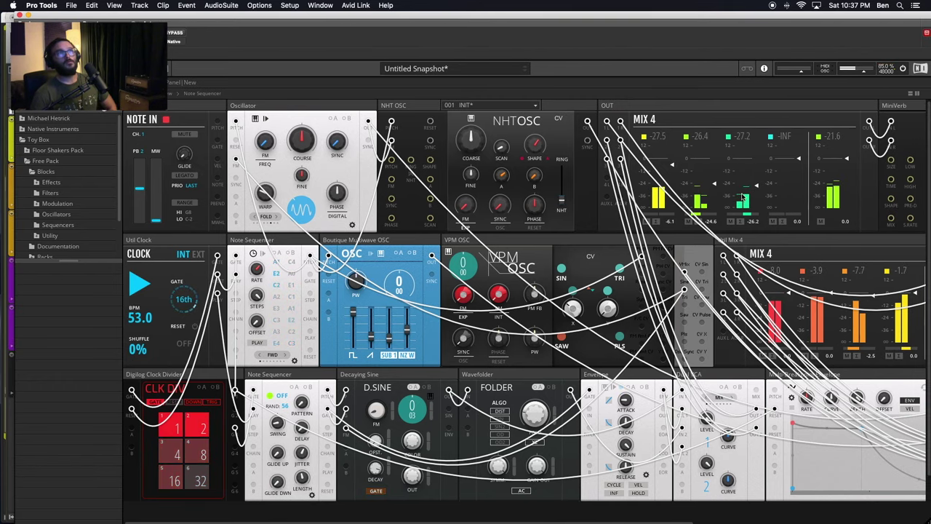
{"action": "scroll", "coordinate": [551, 181], "scroll_direction": "right", "scroll_amount": 4}
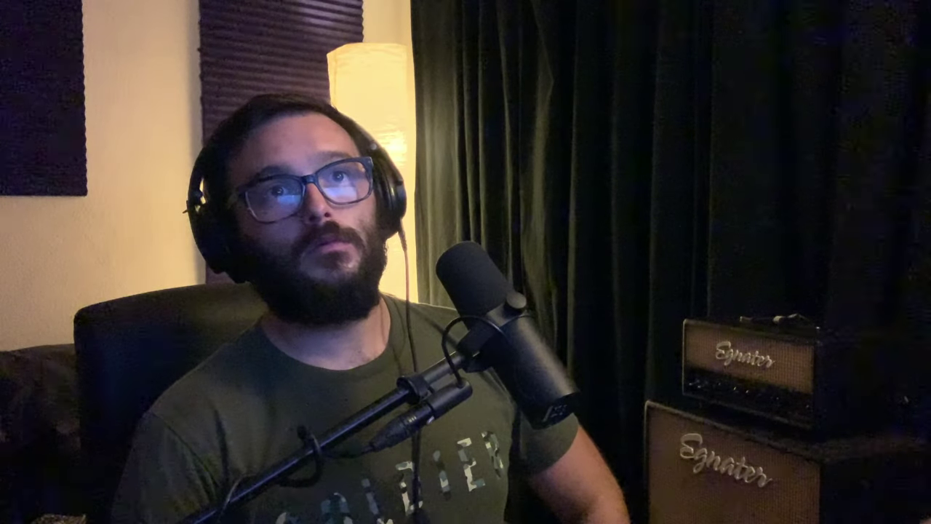